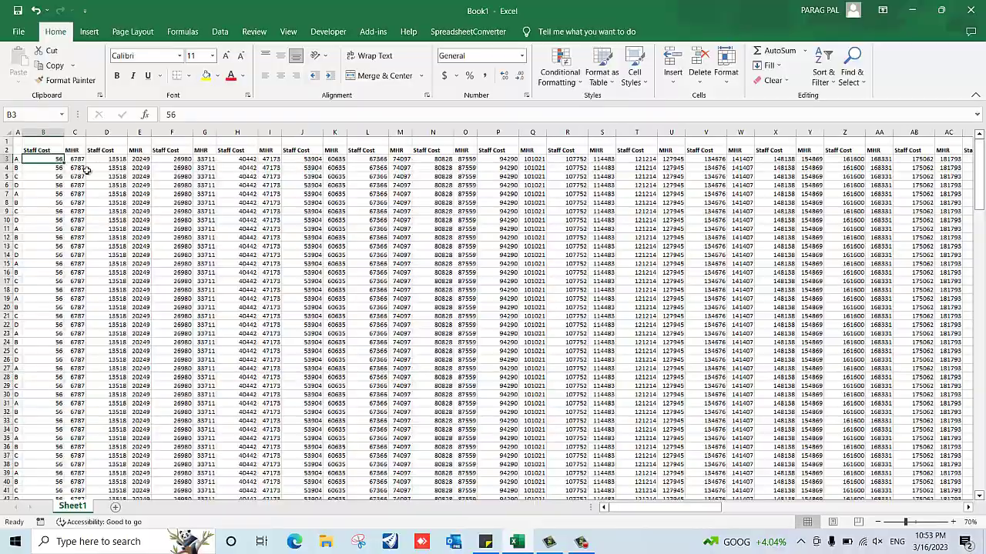
Examine how the Staff Cost and MHR columns are laid out across the sheet.
{"action": "scroll", "coordinate": [157, 174], "scroll_direction": "down", "scroll_amount": 2, "text": "ctrl"}
{"action": "scroll", "coordinate": [158, 178], "scroll_direction": "up", "scroll_amount": 1, "text": "ctrl"}
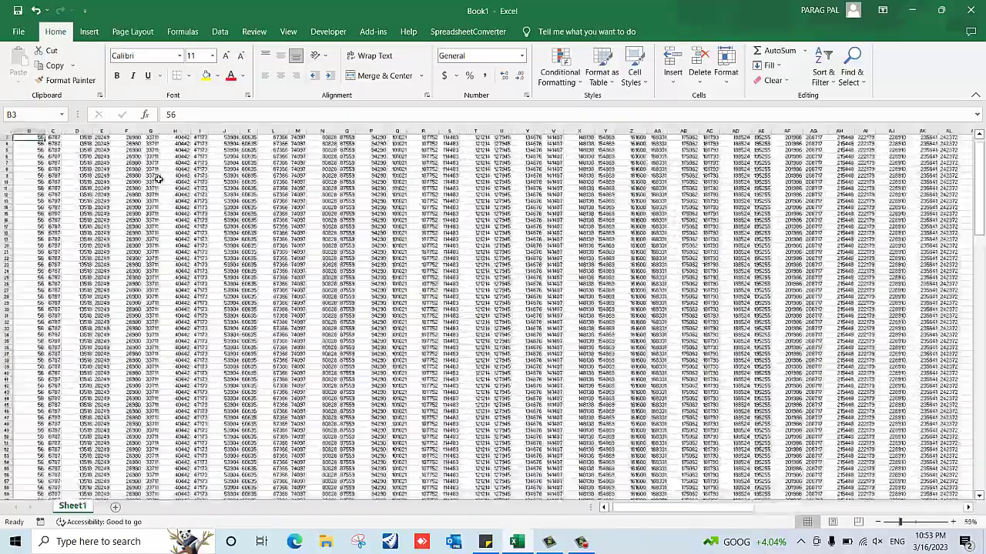
{"action": "scroll", "coordinate": [156, 180], "scroll_direction": "up", "scroll_amount": 1, "text": "ctrl"}
{"action": "scroll", "coordinate": [158, 181], "scroll_direction": "up", "scroll_amount": 1}
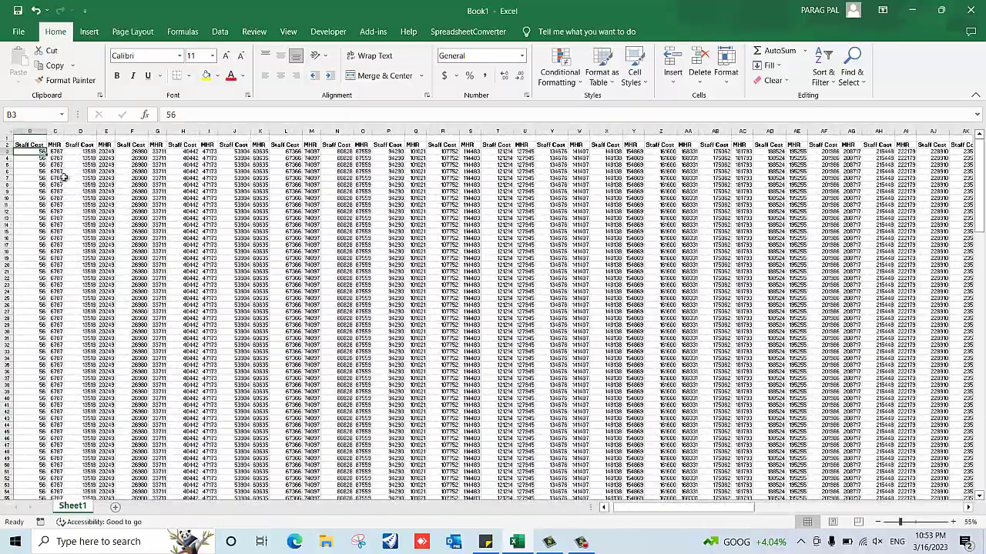
{"action": "left_click", "coordinate": [73, 147]}
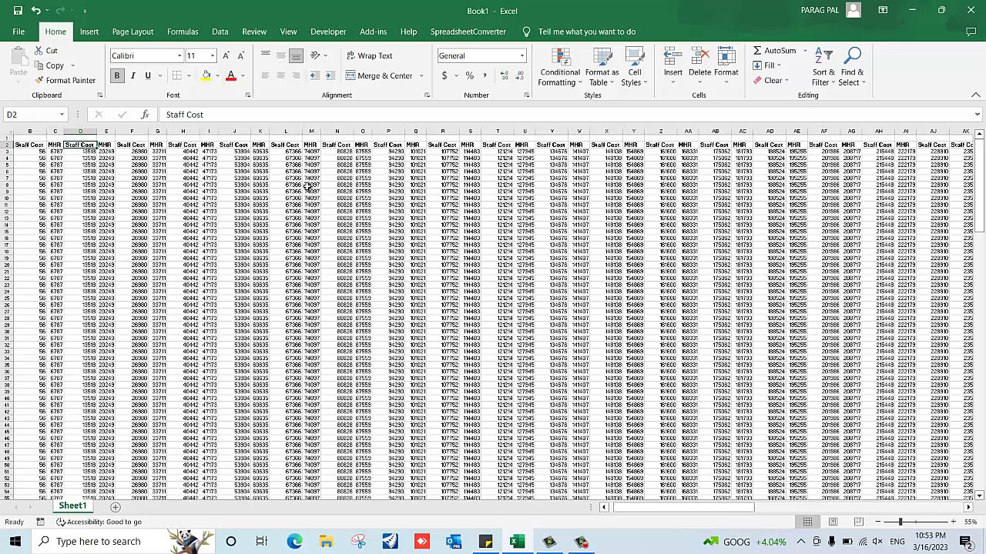
{"action": "scroll", "coordinate": [308, 188], "scroll_direction": "down", "scroll_amount": 3, "text": "ctrl"}
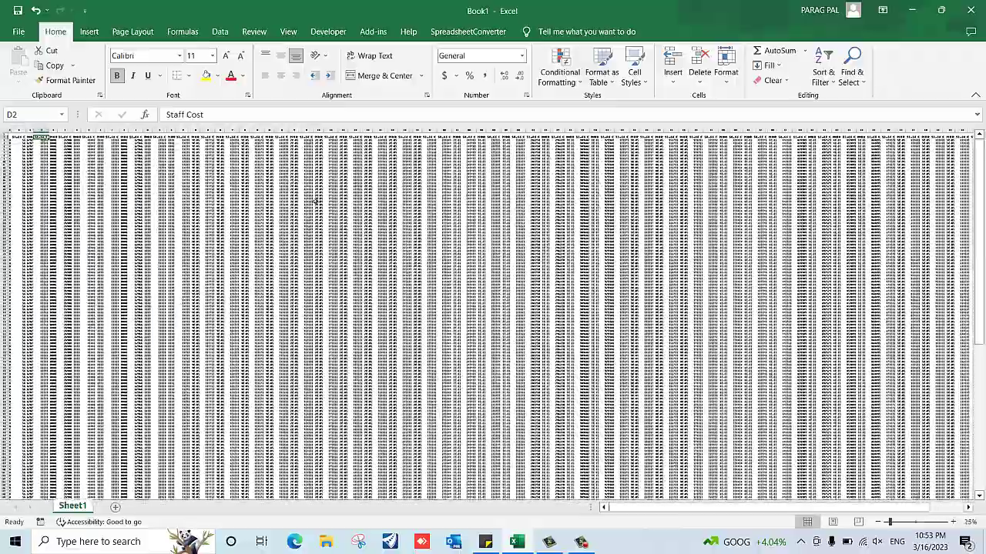
{"action": "scroll", "coordinate": [170, 212], "scroll_direction": "up", "scroll_amount": 3, "text": "ctrl"}
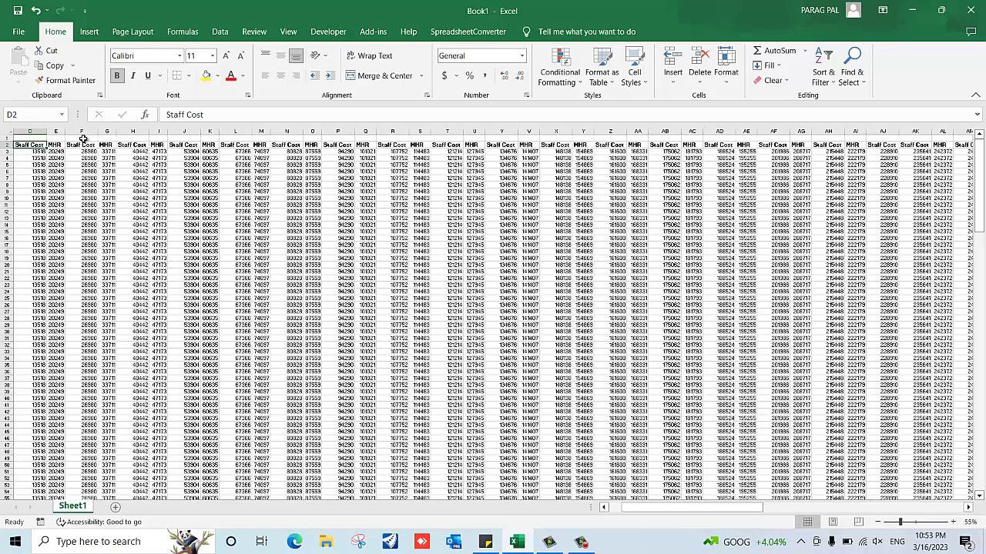
{"action": "left_click", "coordinate": [83, 132]}
{"action": "left_click", "coordinate": [132, 131], "text": "ctrl"}
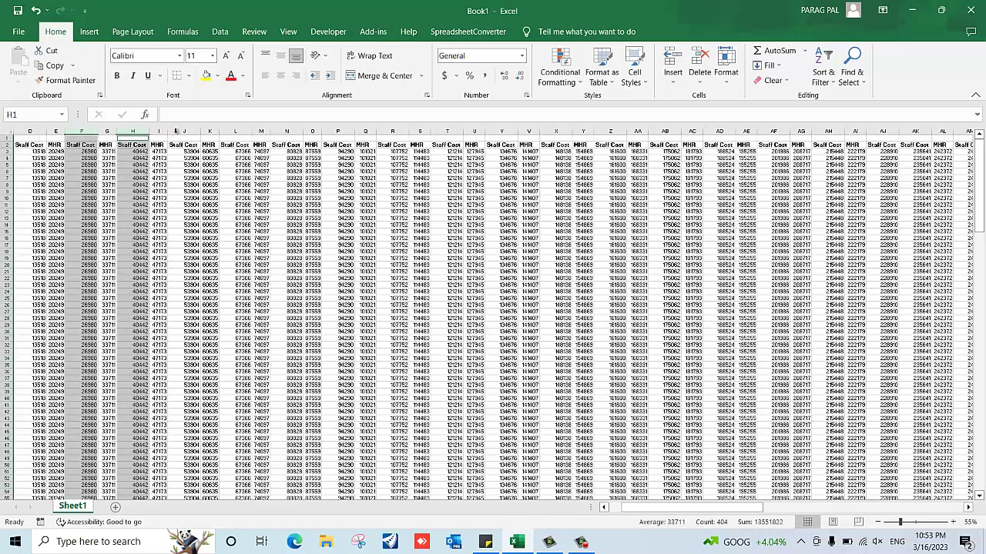
{"action": "left_click", "coordinate": [176, 132], "text": "ctrl"}
{"action": "left_click", "coordinate": [266, 178]}
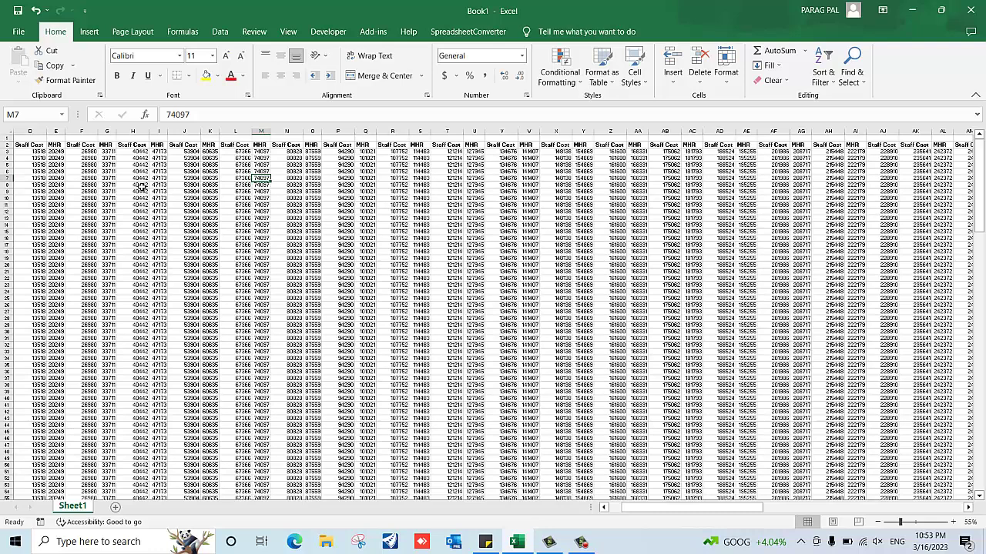
Find all cells in the sheet that contain "Staff cost".
{"action": "key", "text": "ctrl+f"}
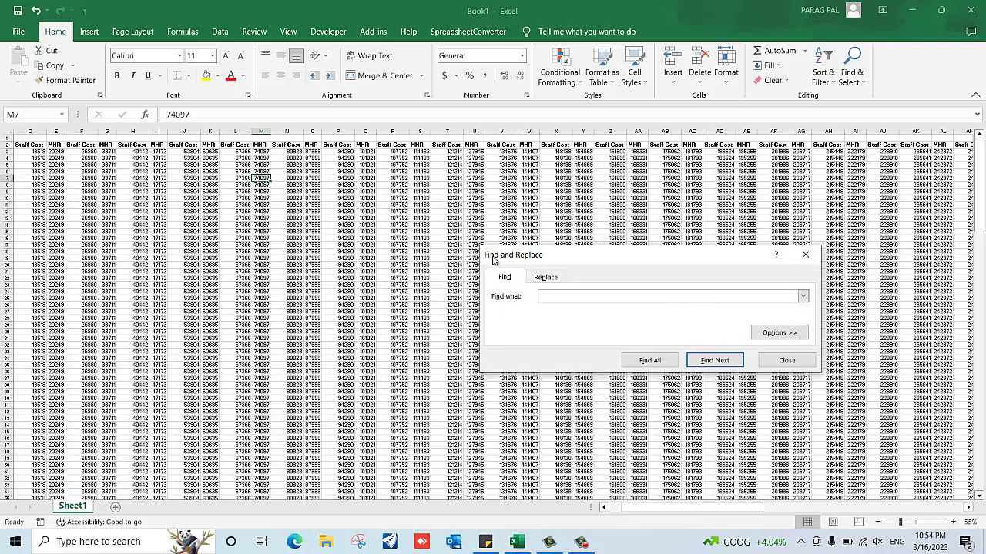
{"action": "left_click_drag", "start_coordinate": [493, 260], "coordinate": [317, 211]}
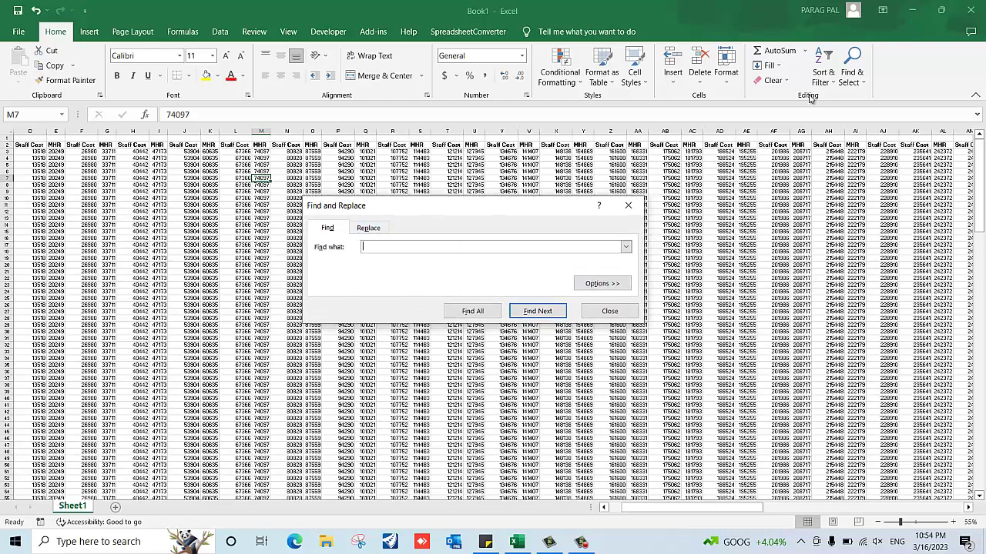
{"action": "left_click", "coordinate": [851, 75]}
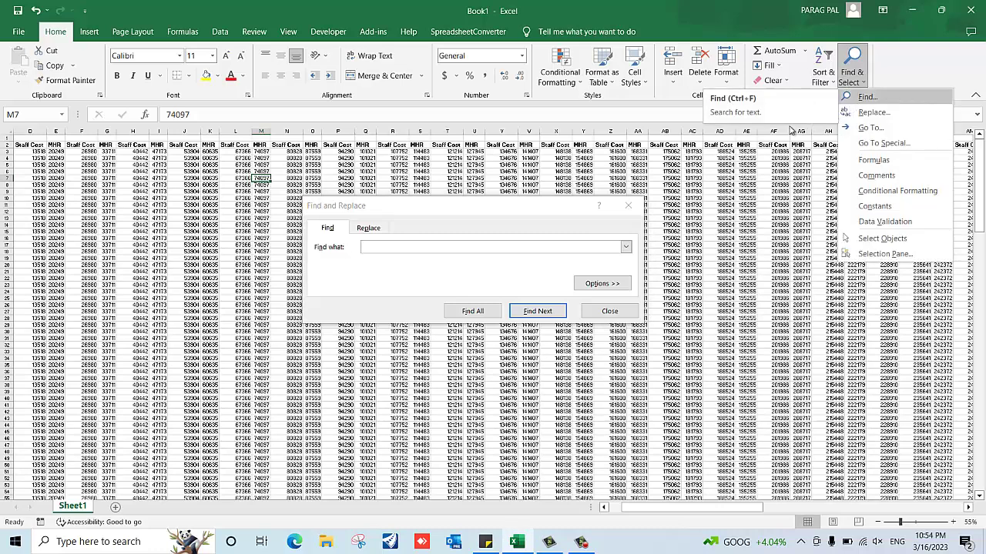
{"action": "left_click", "coordinate": [449, 220]}
{"action": "left_click_drag", "start_coordinate": [427, 208], "coordinate": [460, 206]}
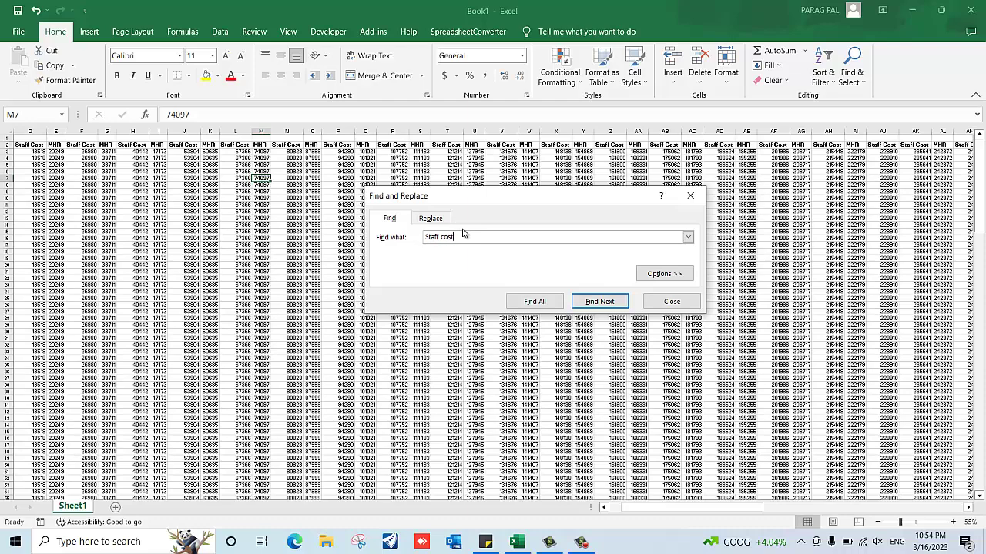
{"action": "left_click", "coordinate": [538, 306]}
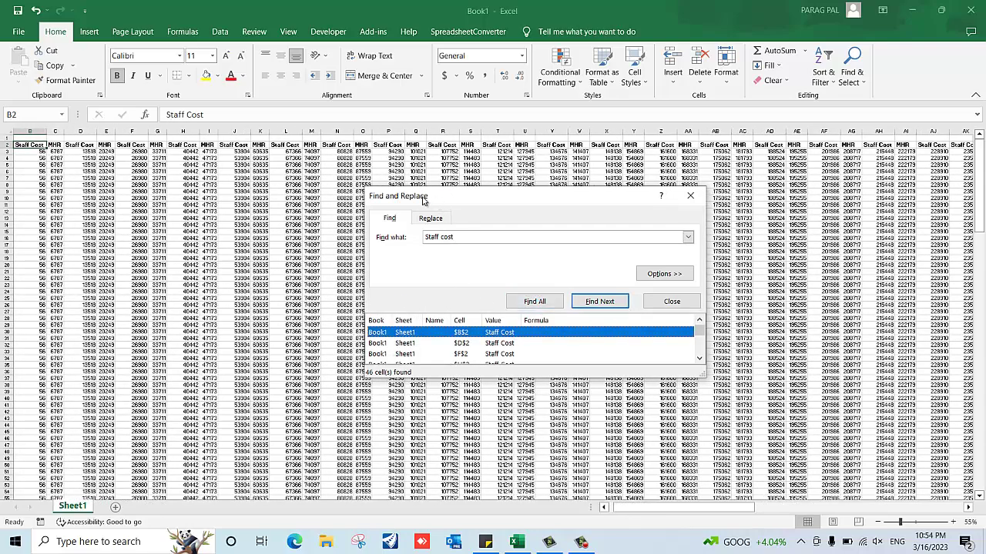
Enlarge the search results list and look through all the found Staff Cost cells.
{"action": "left_click_drag", "start_coordinate": [422, 201], "coordinate": [301, 177]}
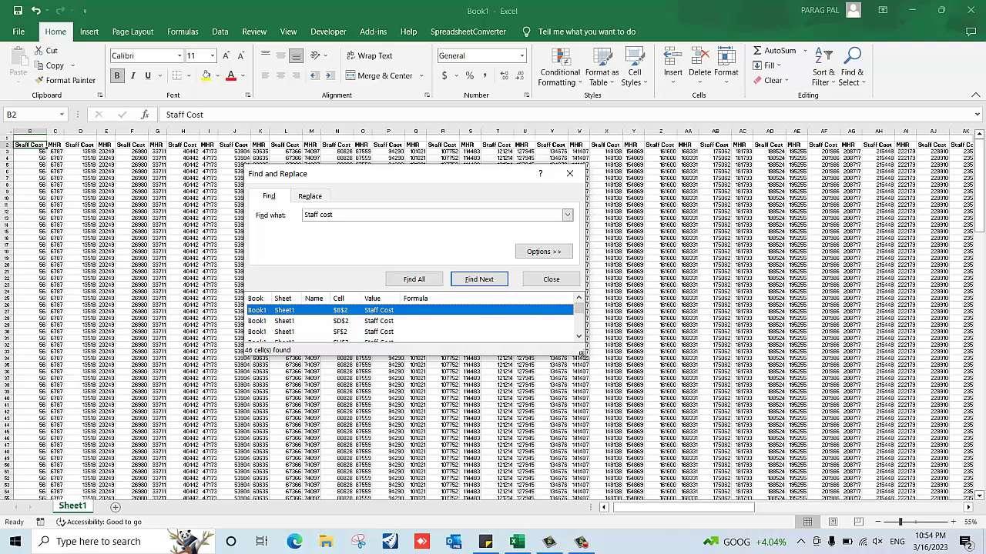
{"action": "left_click_drag", "start_coordinate": [583, 354], "coordinate": [862, 471]}
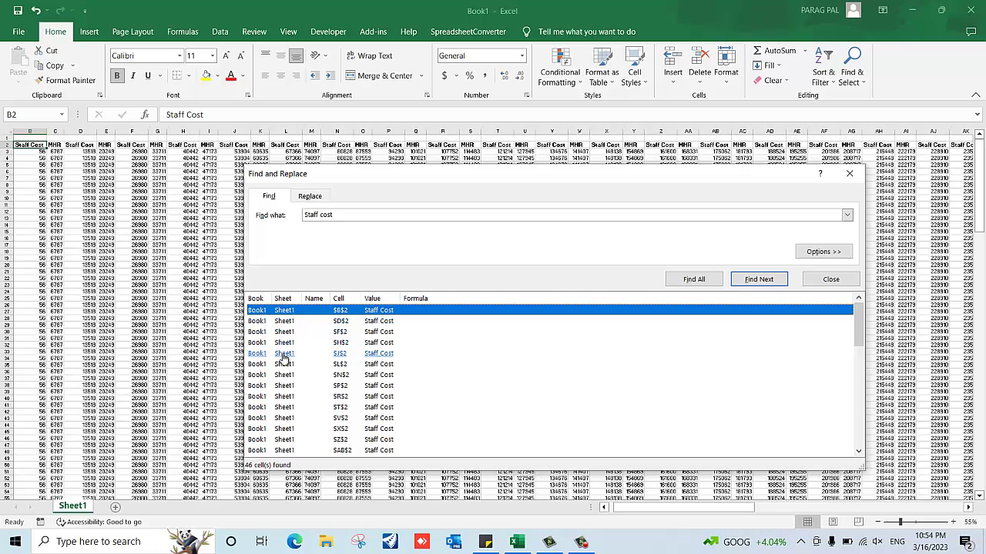
{"action": "scroll", "coordinate": [350, 350], "scroll_direction": "down", "scroll_amount": 10}
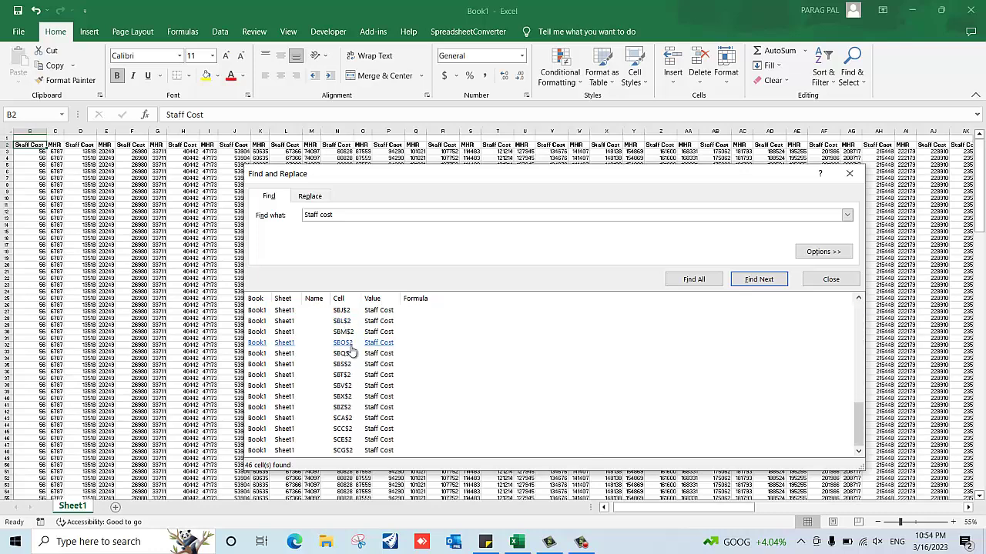
{"action": "scroll", "coordinate": [354, 354], "scroll_direction": "up", "scroll_amount": 10}
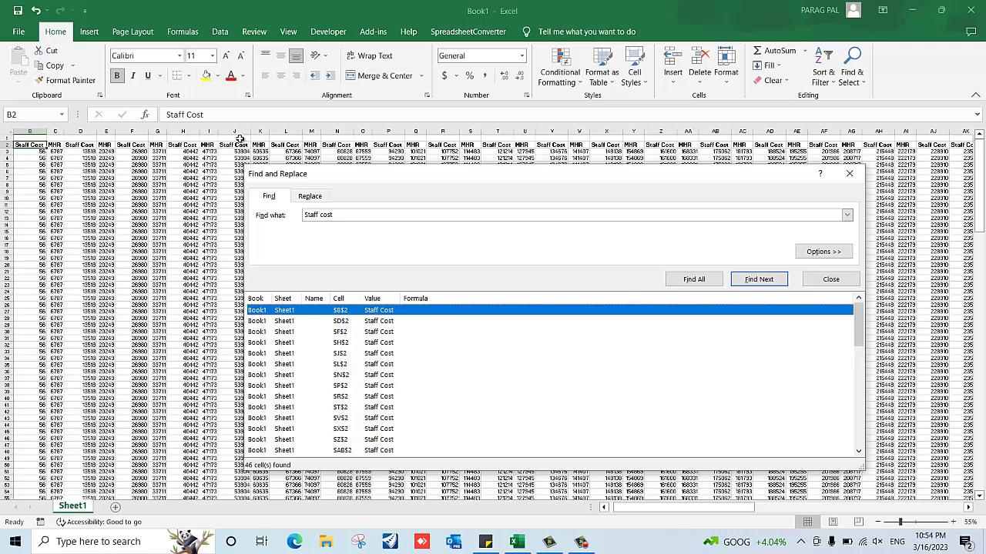
{"action": "scroll", "coordinate": [419, 391], "scroll_direction": "down", "scroll_amount": 7}
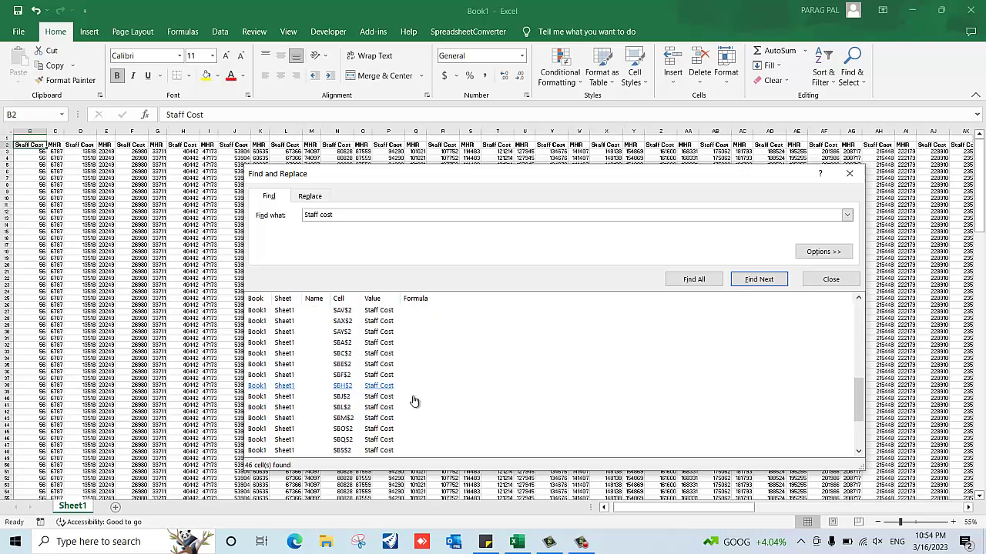
{"action": "scroll", "coordinate": [426, 428], "scroll_direction": "down", "scroll_amount": 3}
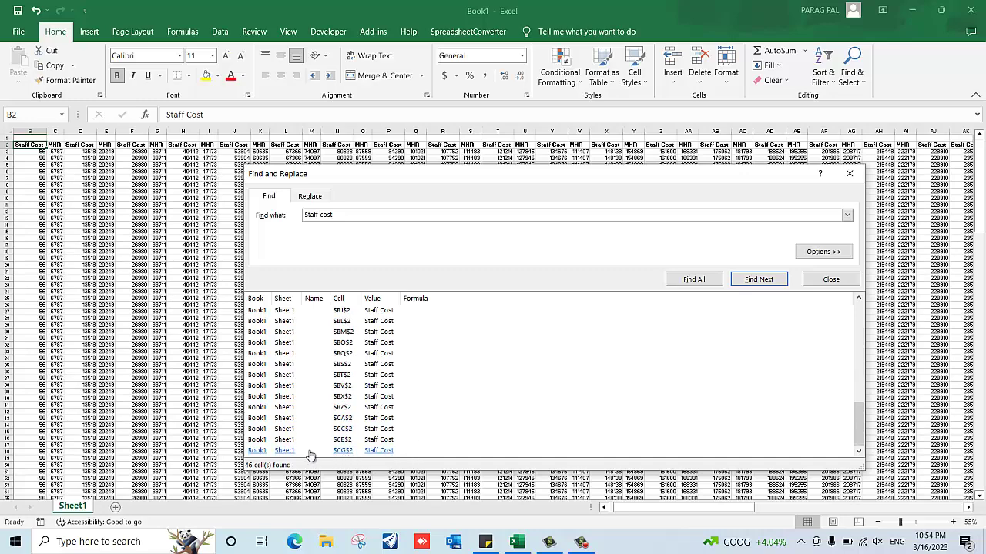
Select all the found Staff Cost cells and delete their entire columns.
{"action": "key", "text": "ctrl+a"}
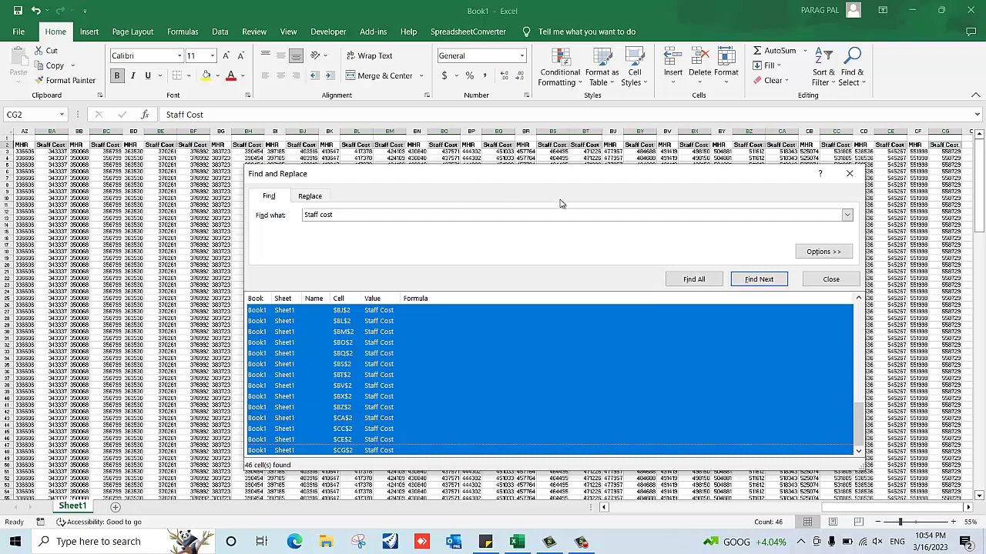
{"action": "left_click", "coordinate": [850, 175]}
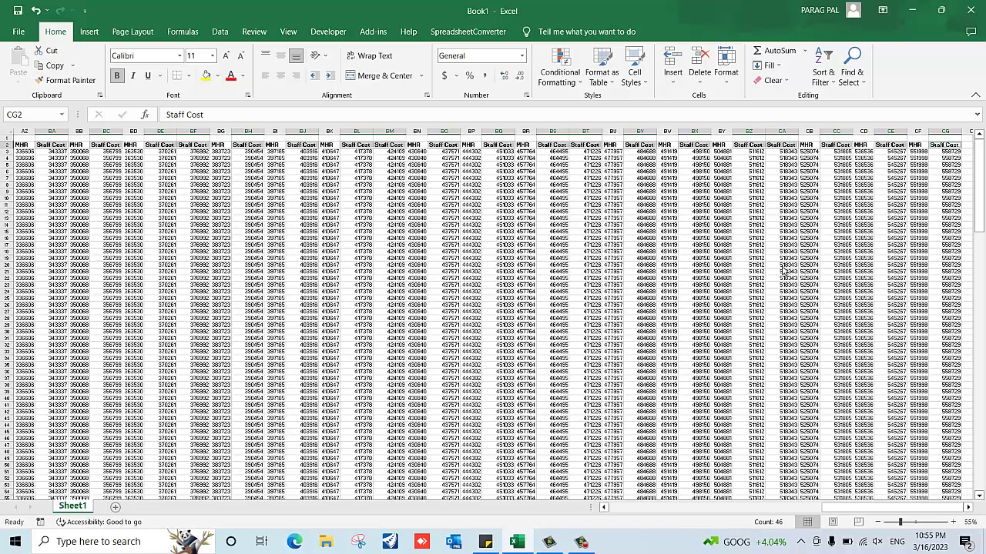
{"action": "key", "text": "ctrl+minus"}
{"action": "left_click_drag", "start_coordinate": [632, 266], "coordinate": [463, 214]}
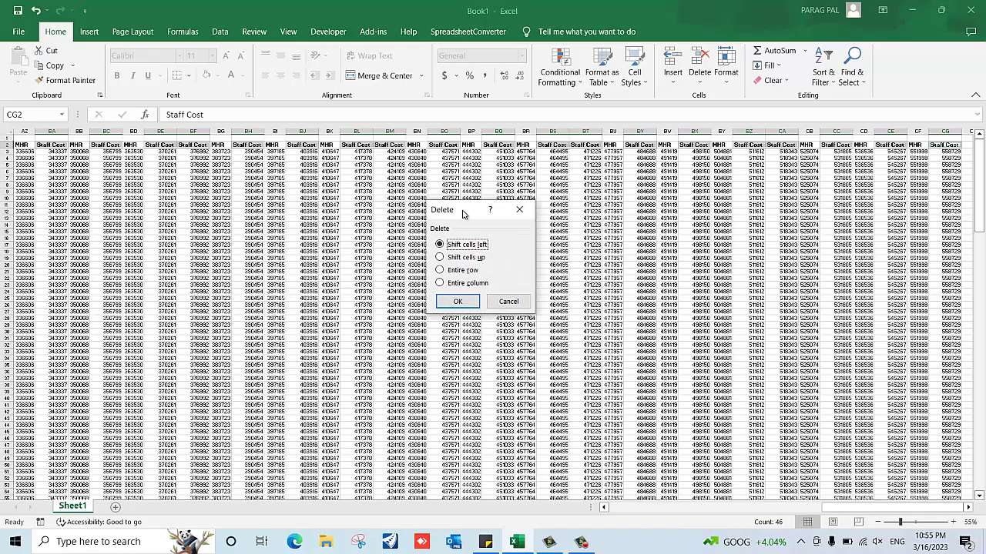
{"action": "left_click", "coordinate": [447, 283]}
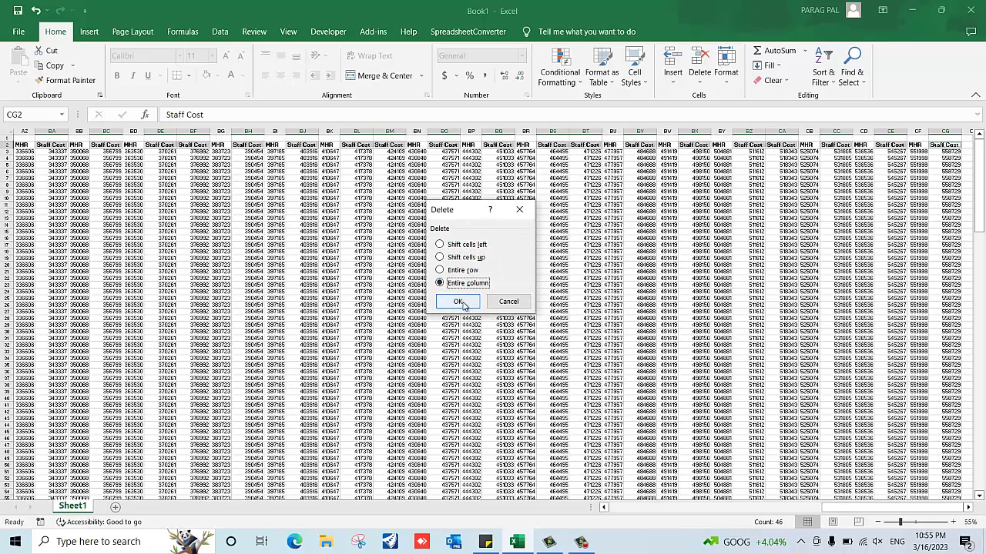
{"action": "left_click", "coordinate": [459, 301]}
{"action": "left_click", "coordinate": [463, 304]}
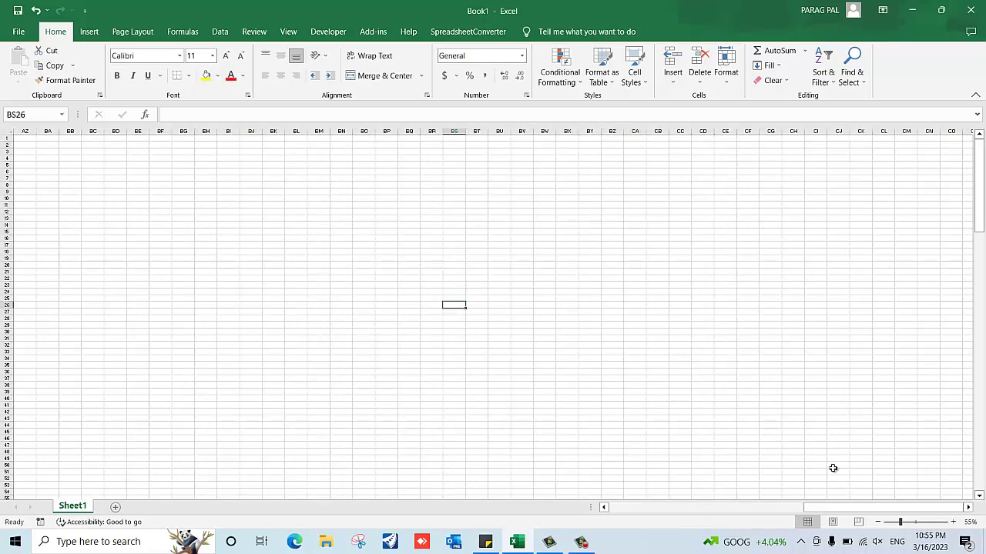
{"action": "left_click_drag", "start_coordinate": [866, 507], "coordinate": [585, 502]}
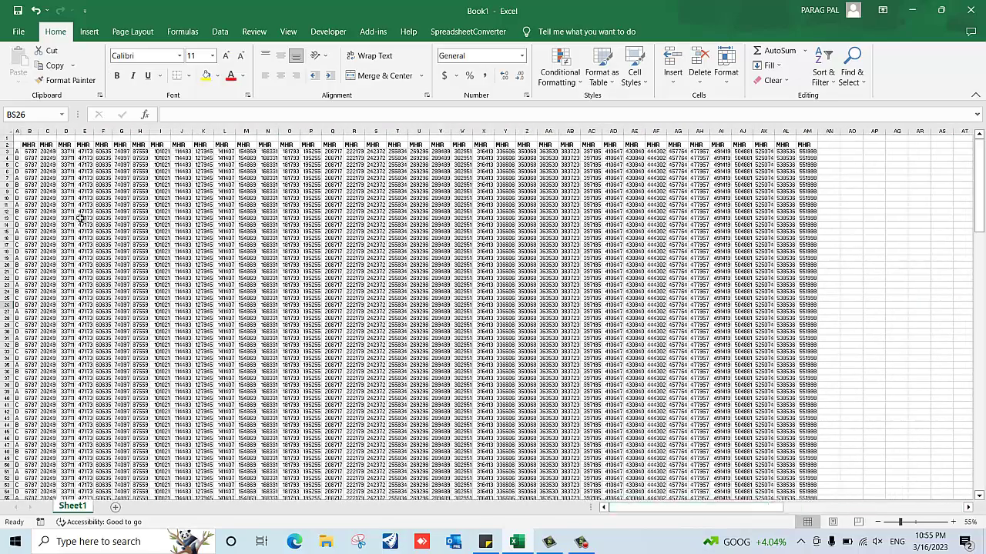
Change the MHR headings in cells M2 and O2 to "MHR 1".
{"action": "scroll", "coordinate": [75, 206], "scroll_direction": "up", "scroll_amount": 1, "text": "ctrl"}
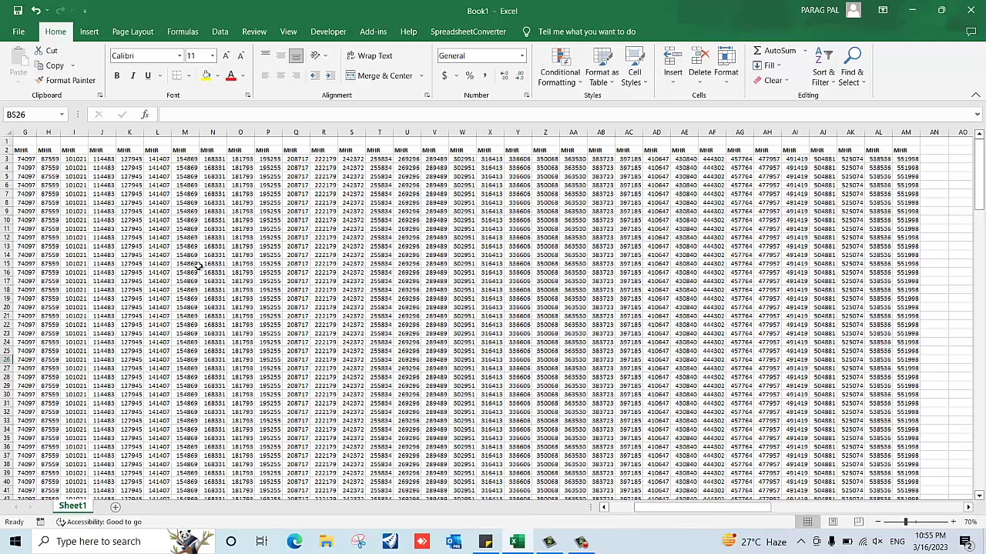
{"action": "left_click", "coordinate": [184, 150]}
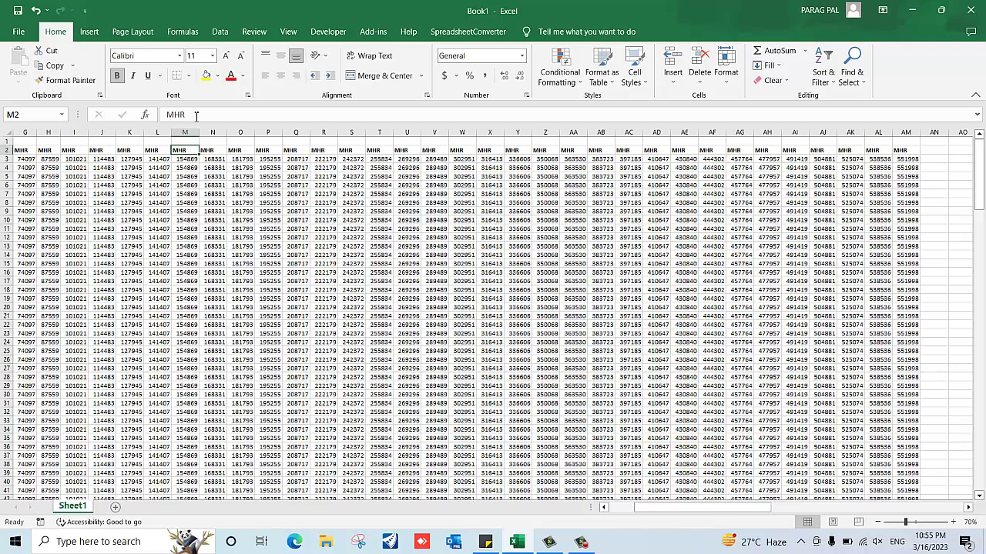
{"action": "left_click", "coordinate": [196, 115]}
{"action": "type", "text": "1"}
{"action": "left_click", "coordinate": [240, 133]}
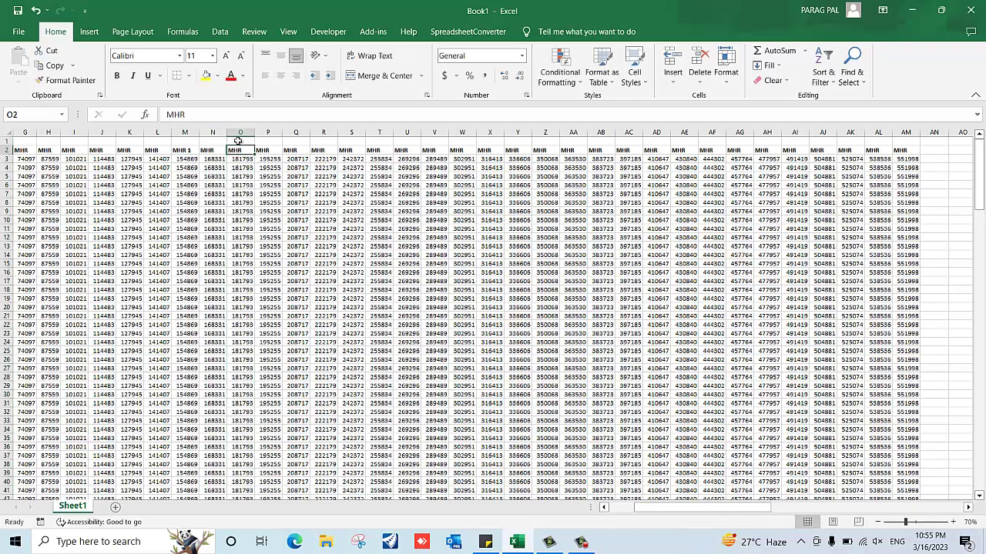
{"action": "left_click", "coordinate": [240, 150]}
{"action": "left_click", "coordinate": [237, 115]}
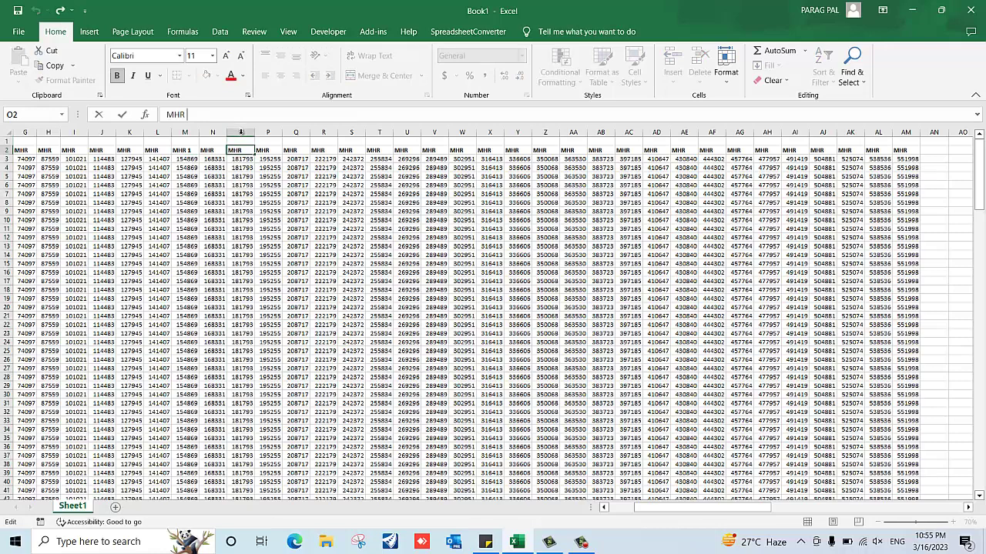
{"action": "left_click", "coordinate": [189, 151]}
{"action": "left_click", "coordinate": [233, 151]}
Copy the "MHR 1" heading from O2 into cells S2, X2, AA2, AE2, AH2 and AK2.
{"action": "key", "text": "ctrl+c"}
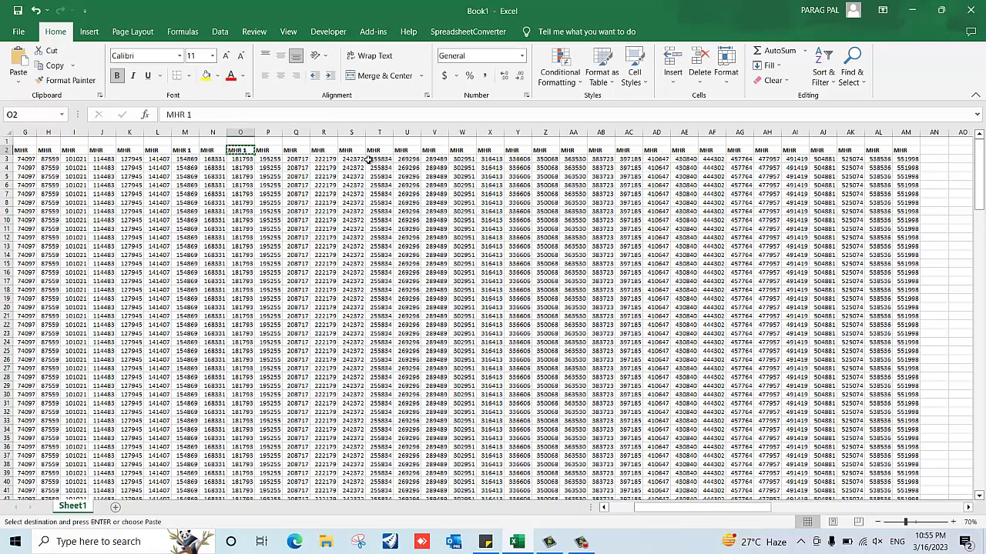
{"action": "left_click", "coordinate": [361, 150]}
{"action": "key", "text": "ctrl+v"}
{"action": "left_click", "coordinate": [492, 151]}
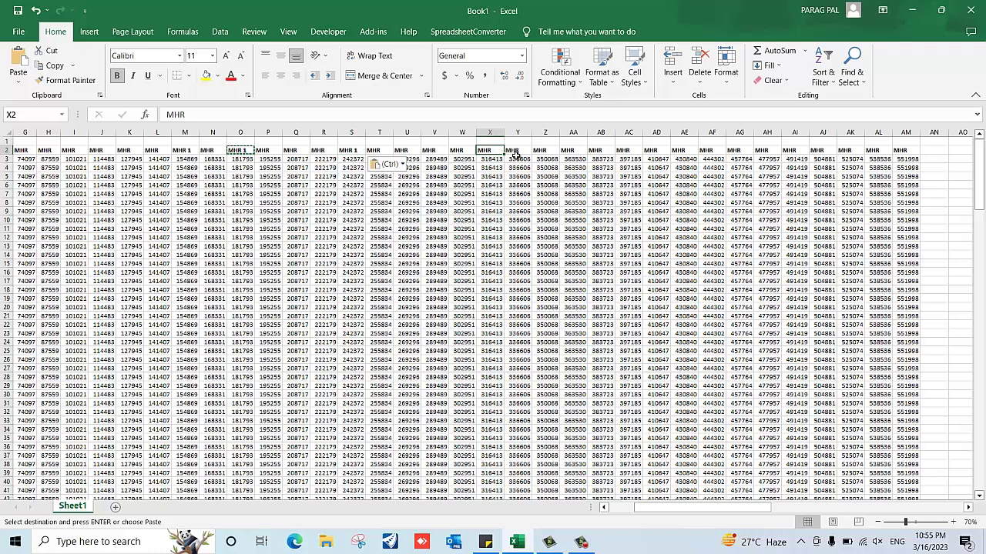
{"action": "key", "text": "ctrl+v"}
{"action": "left_click", "coordinate": [576, 159]}
{"action": "left_click", "coordinate": [576, 151]}
{"action": "key", "text": "ctrl+v"}
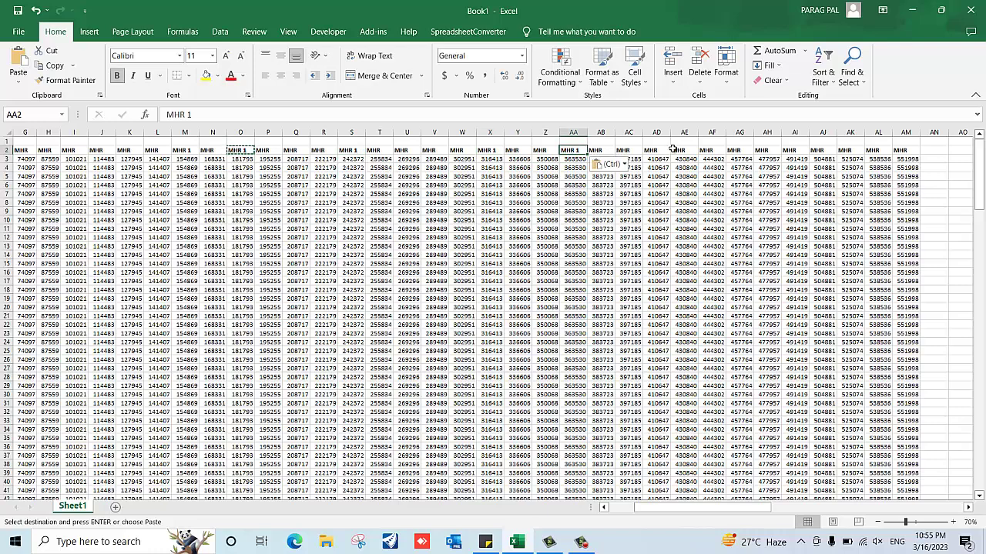
{"action": "left_click", "coordinate": [685, 151]}
{"action": "key", "text": "ctrl+v"}
{"action": "left_click", "coordinate": [772, 151]}
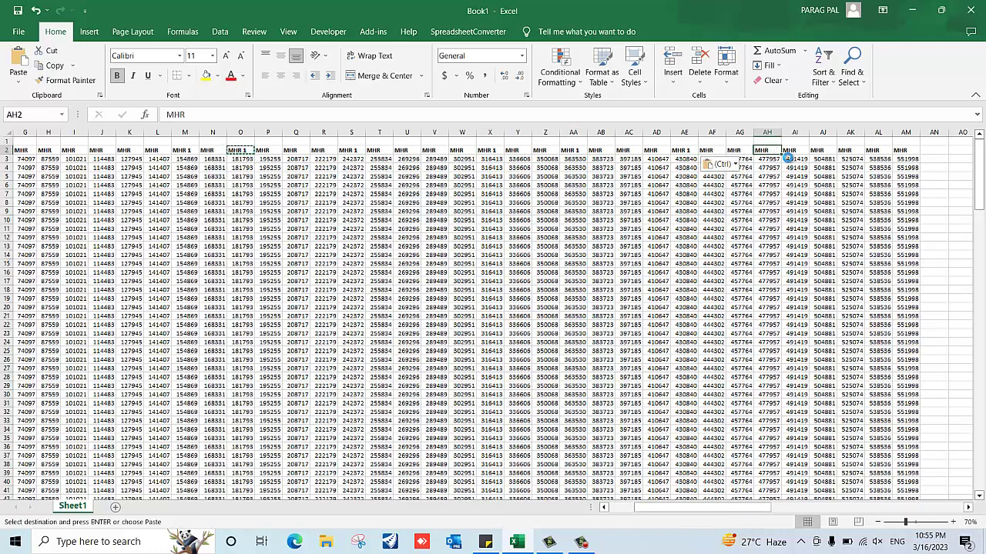
{"action": "key", "text": "ctrl+v"}
{"action": "left_click", "coordinate": [852, 151]}
{"action": "key", "text": "ctrl+v"}
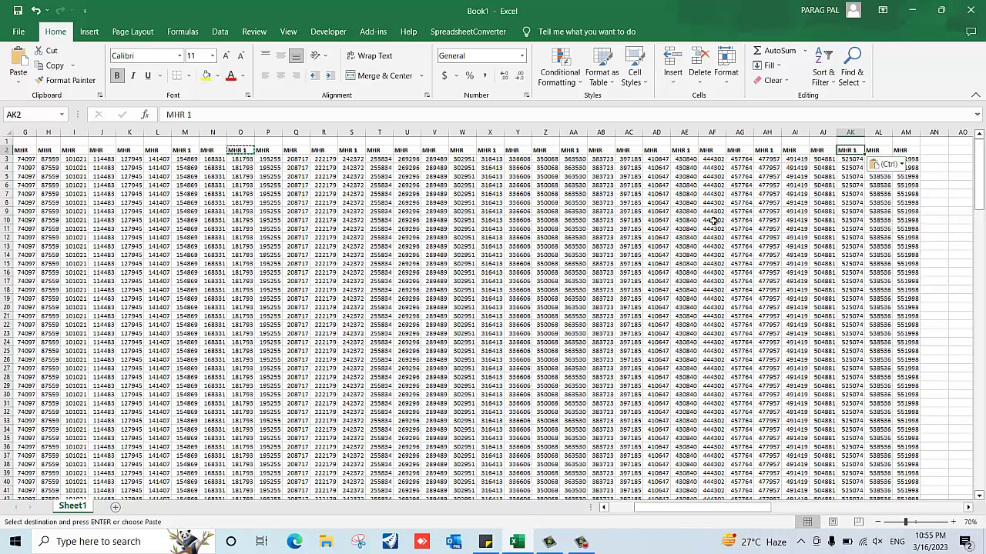
{"action": "left_click", "coordinate": [712, 221]}
{"action": "left_click", "coordinate": [435, 221]}
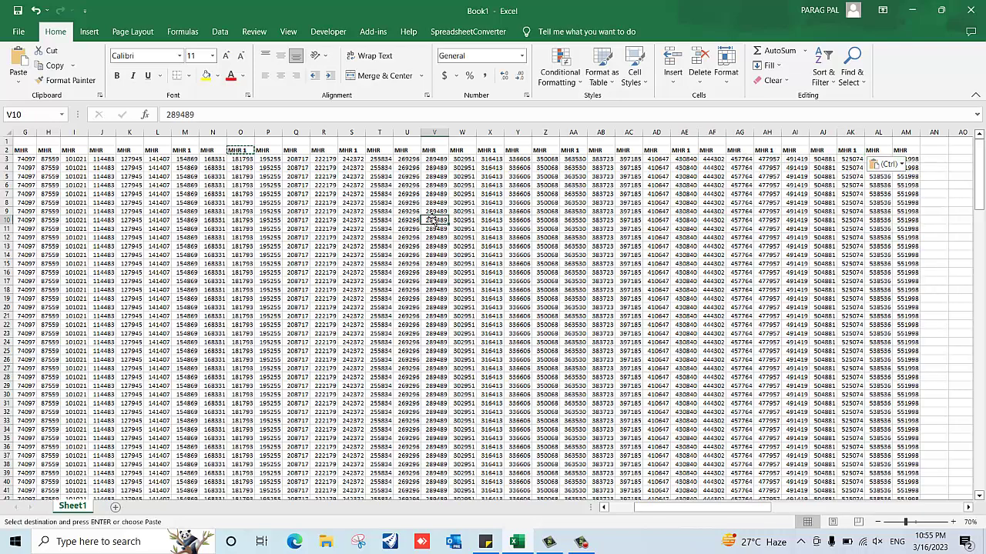
{"action": "key", "text": "Escape"}
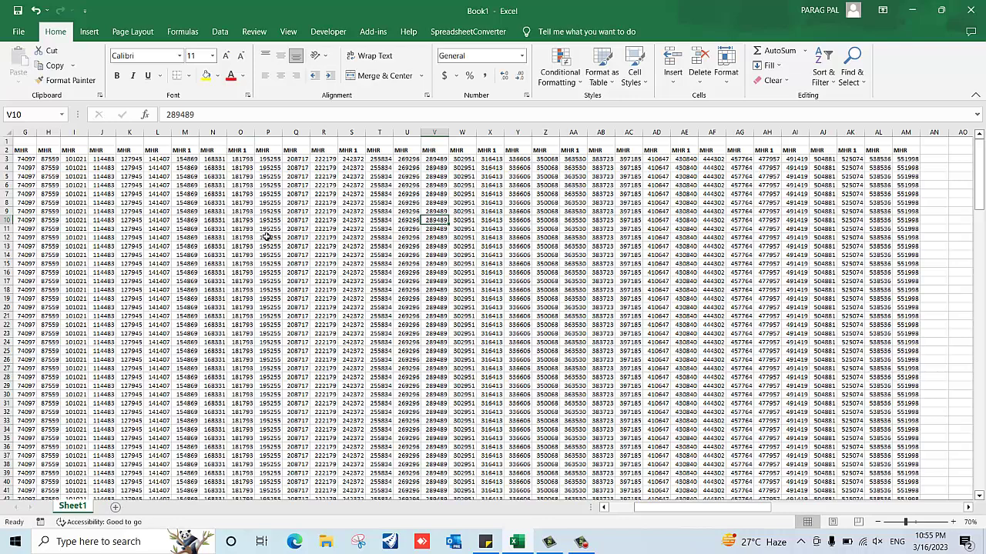
Find all cells in the sheet that contain "MHR 1".
{"action": "key", "text": "ctrl+f"}
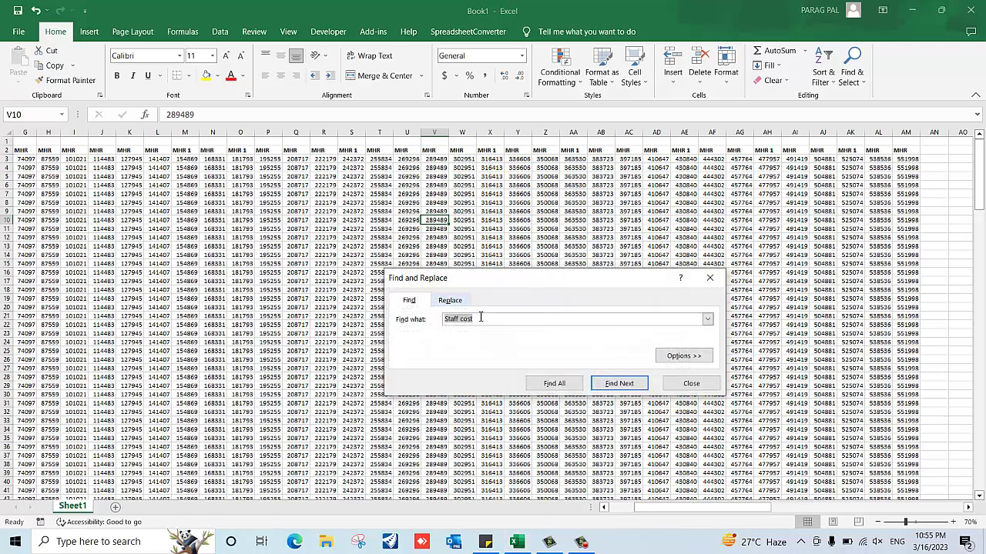
{"action": "type", "text": "M"}
{"action": "type", "text": "HRV"}
{"action": "type", "text": " 1"}
{"action": "left_click", "coordinate": [554, 384]}
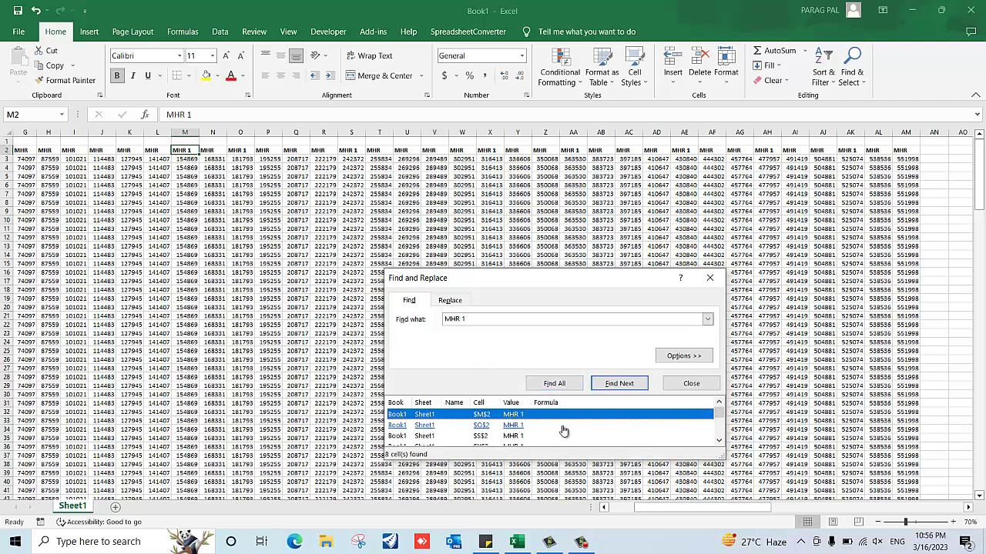
Select all the found "MHR 1" cells from the enlarged results list and delete their entire columns.
{"action": "left_click_drag", "start_coordinate": [723, 460], "coordinate": [978, 486]}
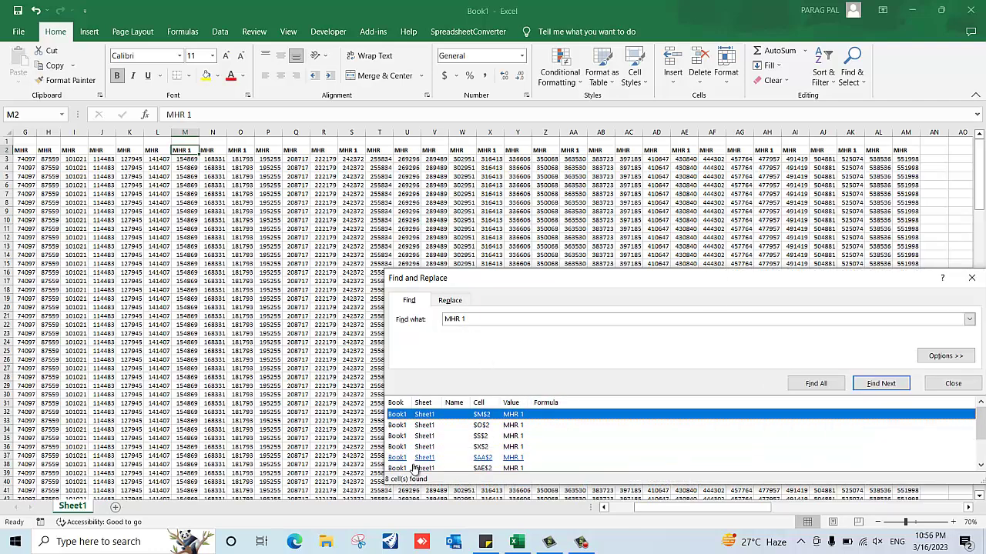
{"action": "scroll", "coordinate": [408, 462], "scroll_direction": "down", "scroll_amount": 1}
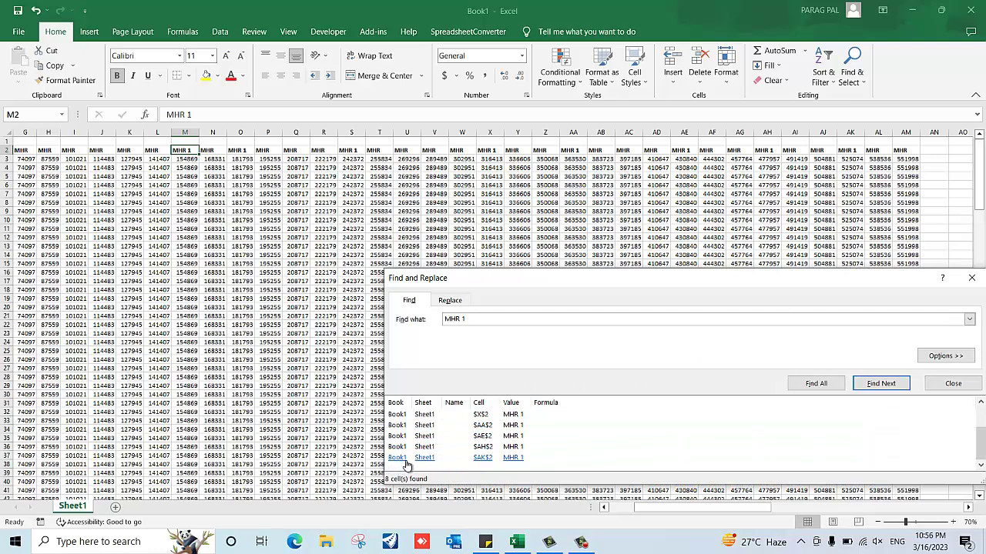
{"action": "left_click", "coordinate": [405, 459], "text": "shift"}
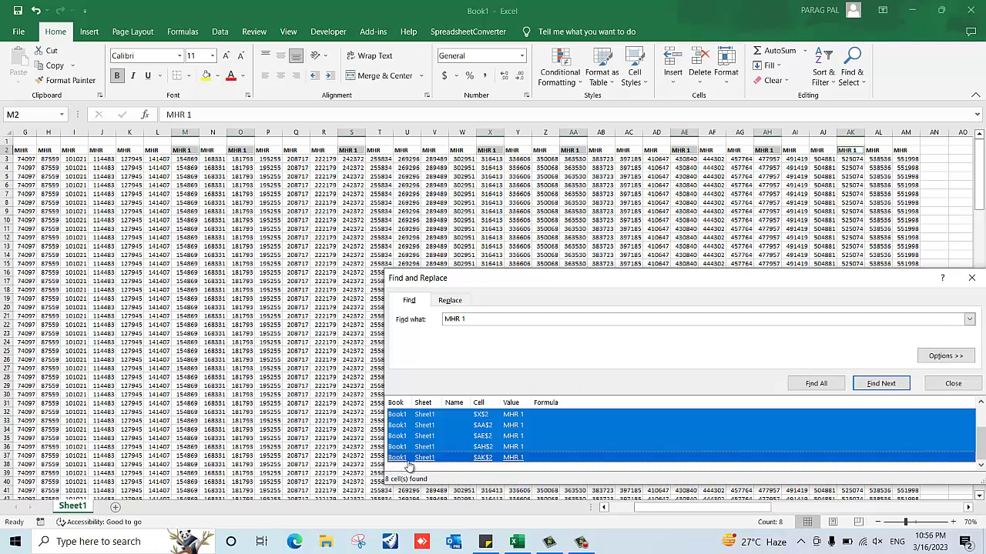
{"action": "left_click", "coordinate": [969, 280]}
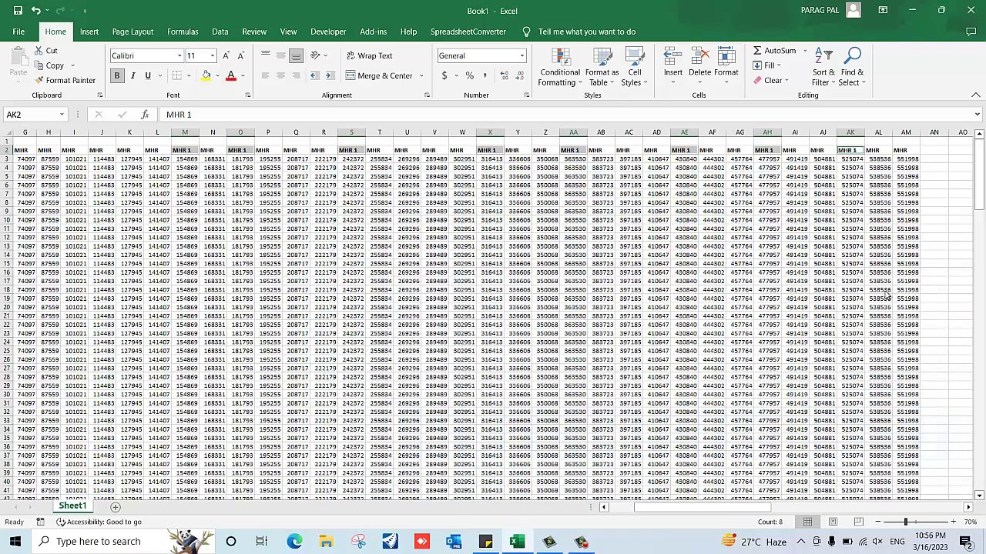
{"action": "key", "text": "ctrl+minus"}
{"action": "left_click", "coordinate": [451, 283]}
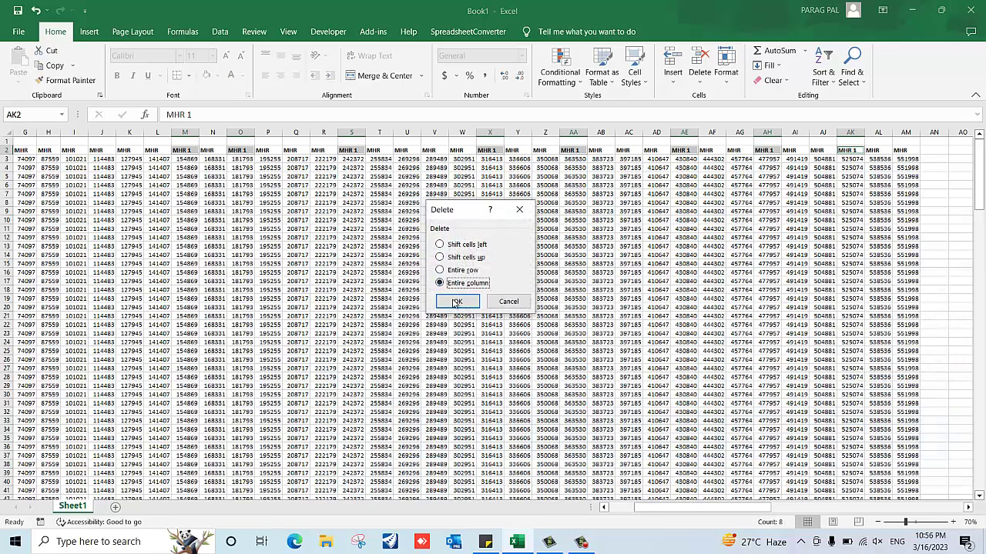
{"action": "left_click", "coordinate": [454, 301]}
{"action": "left_click", "coordinate": [487, 315]}
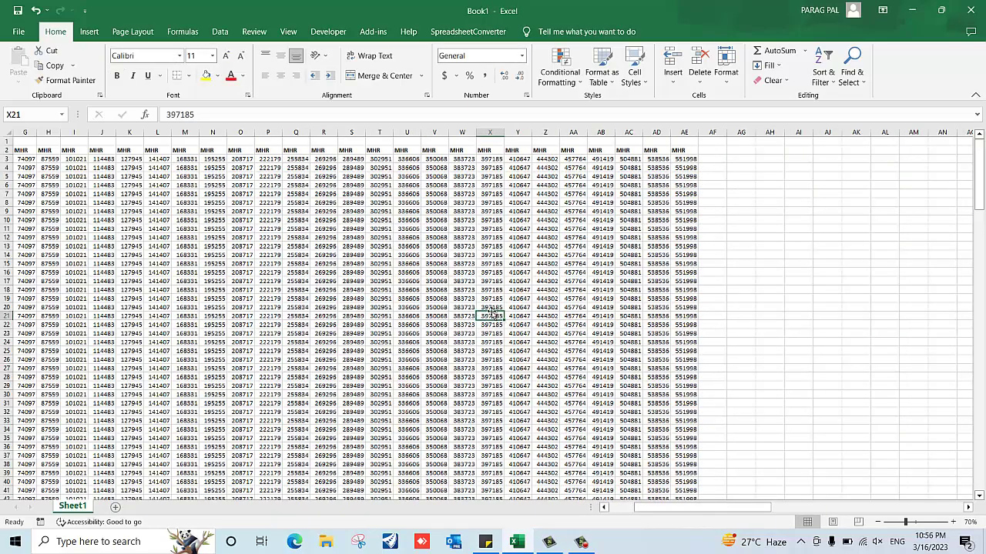
{"action": "scroll", "coordinate": [490, 312], "scroll_direction": "left", "scroll_amount": 3}
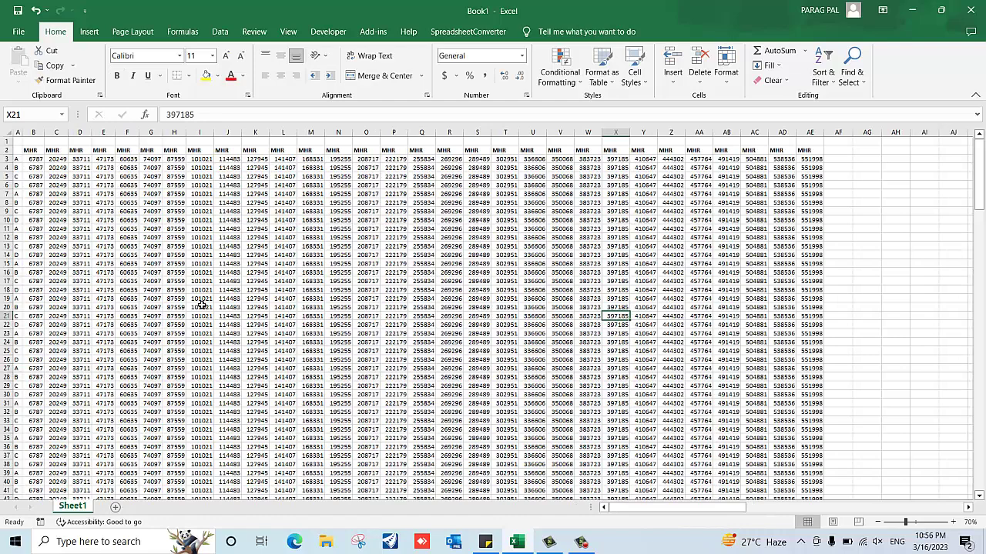